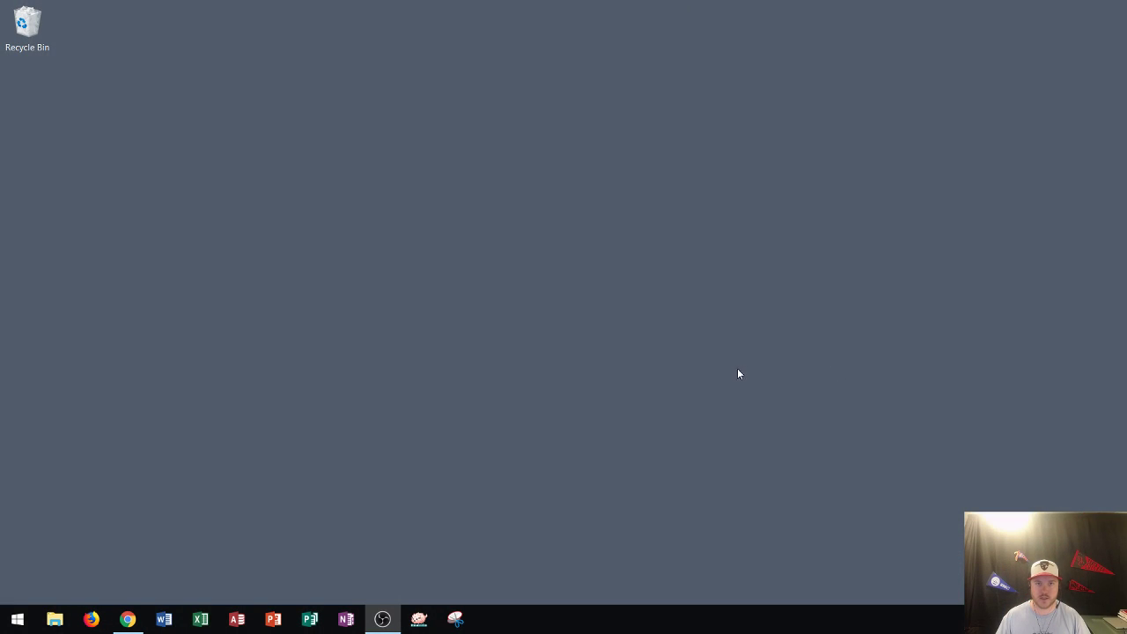
- Bring the Windows desktop into focus
click(549, 362)
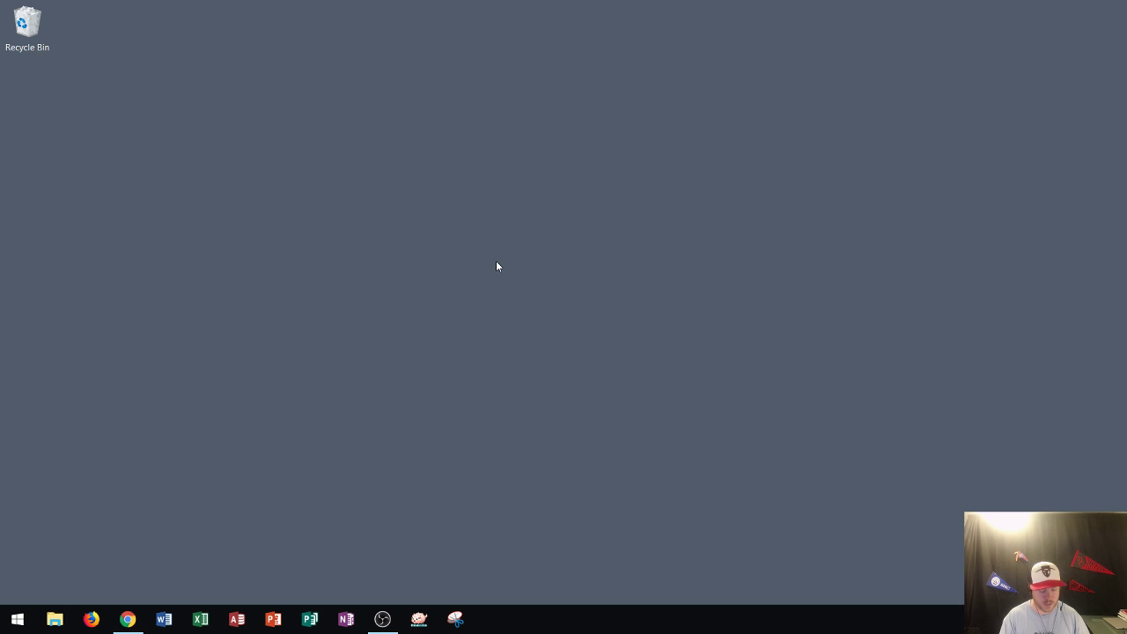
- Find Publisher 2016 by searching 'publi' in the Start menu, then dismiss the menu
key(super)
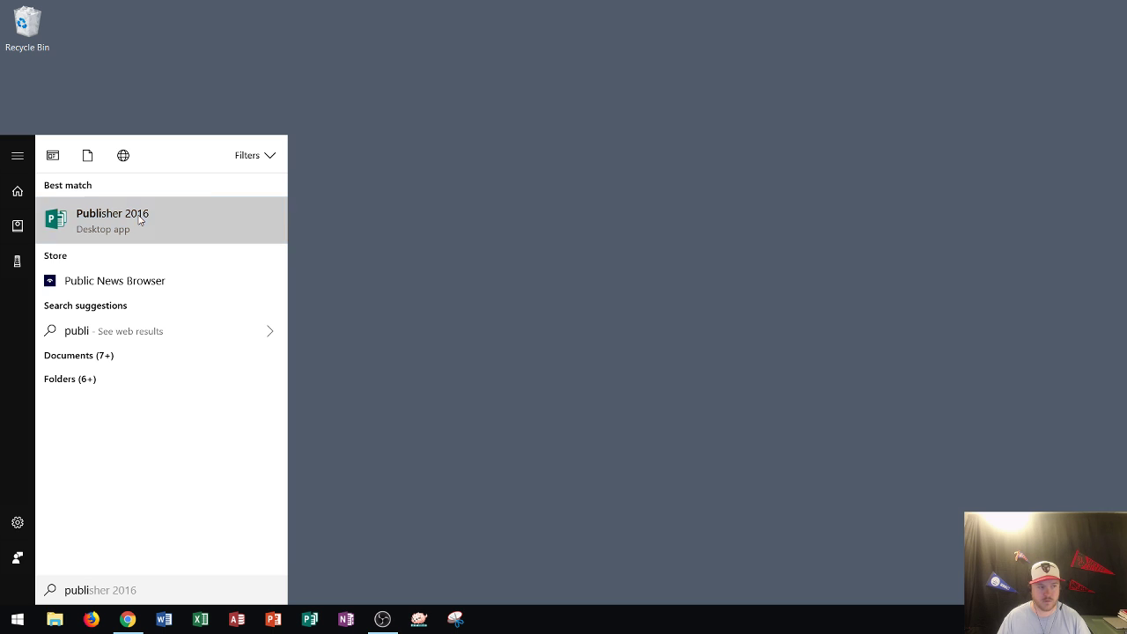
right_click(139, 220)
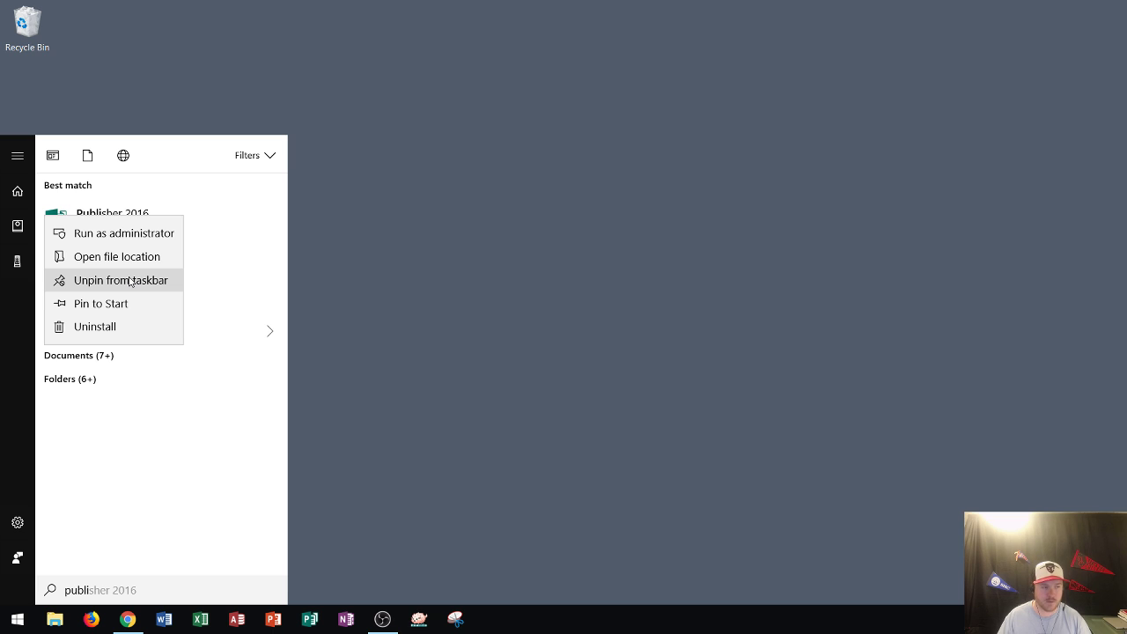
click(459, 300)
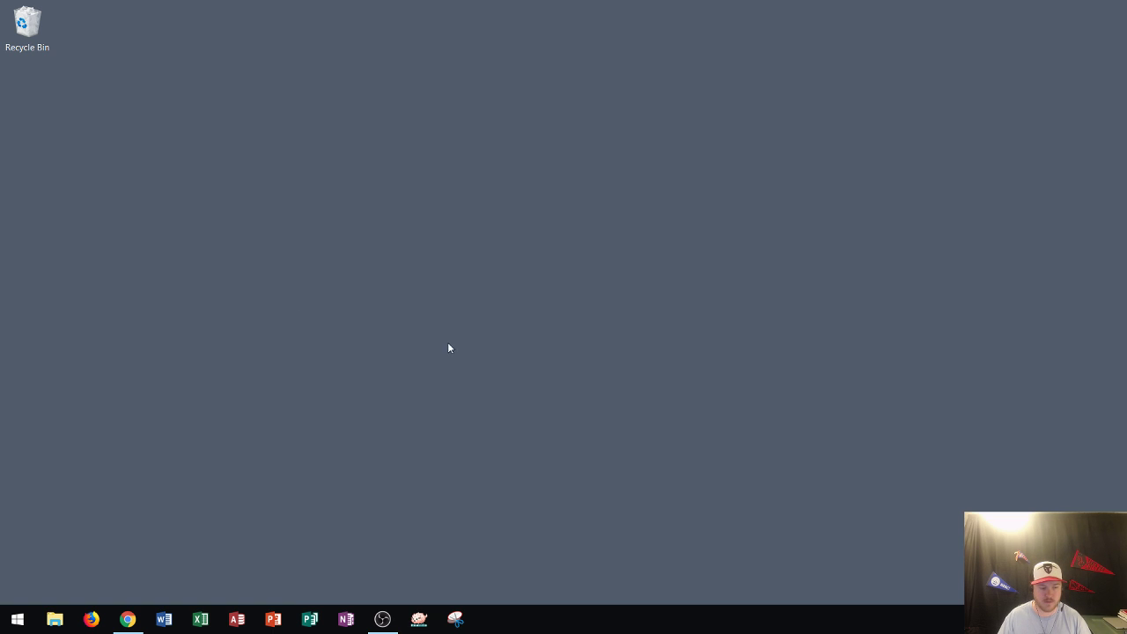
- Launch Publisher 2016 from the taskbar and browse the featured template gallery
click(309, 620)
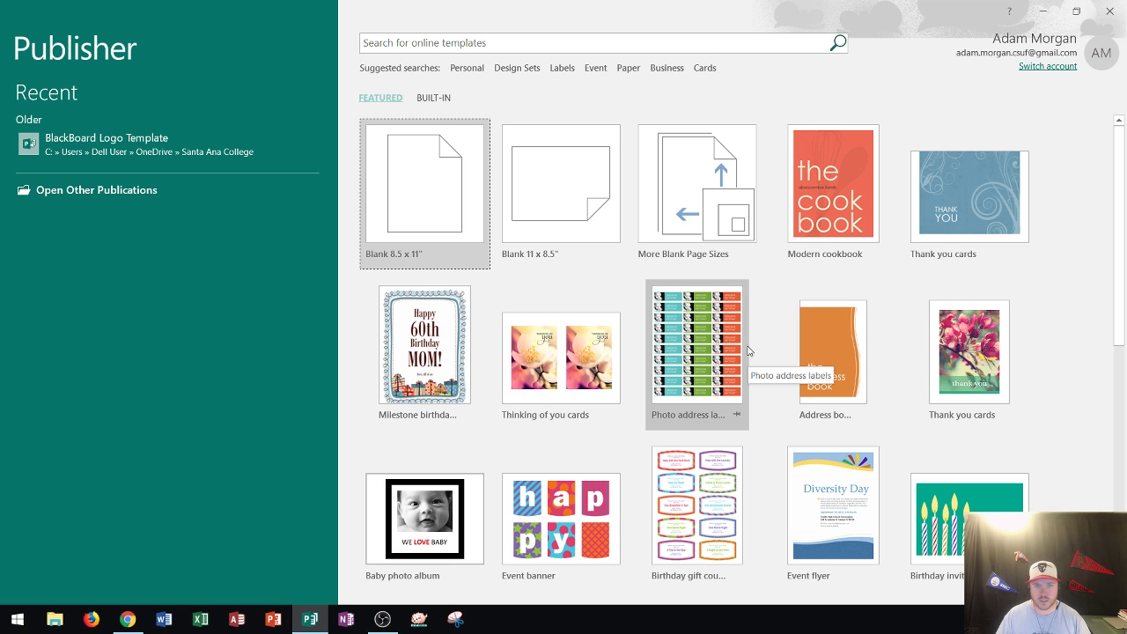
scroll(722, 352, down, 5)
scroll(722, 388, down, 3)
scroll(704, 379, up, 8)
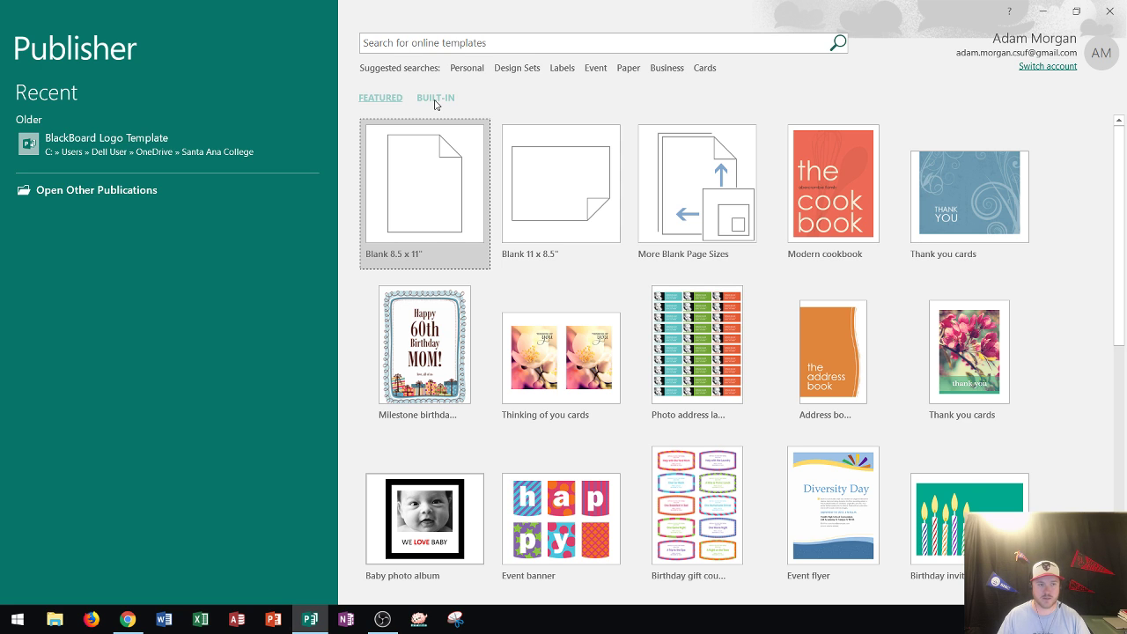
- Switch to the BUILT-IN templates and scroll the categories down to Flyers
click(435, 102)
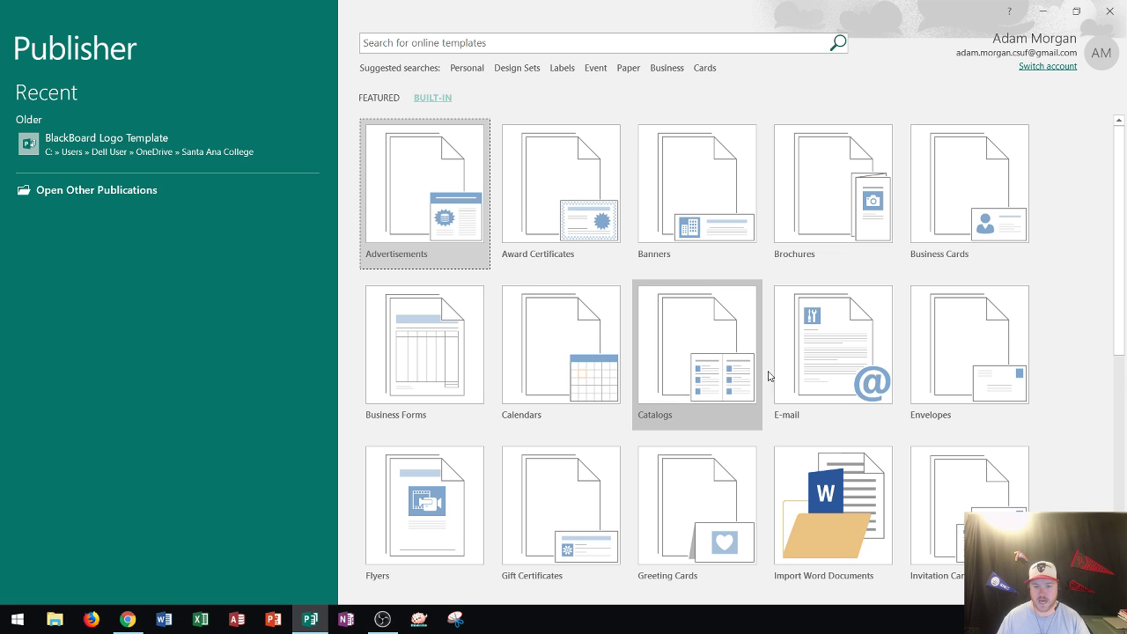
scroll(757, 377, down, 1)
scroll(758, 377, down, 1)
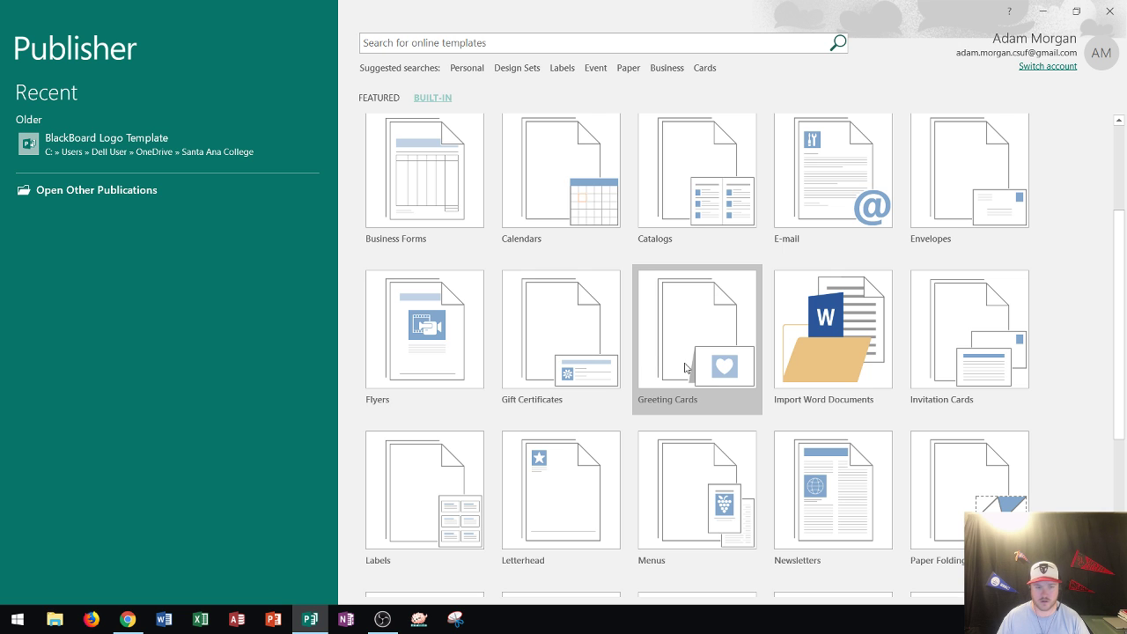
scroll(659, 370, down, 1)
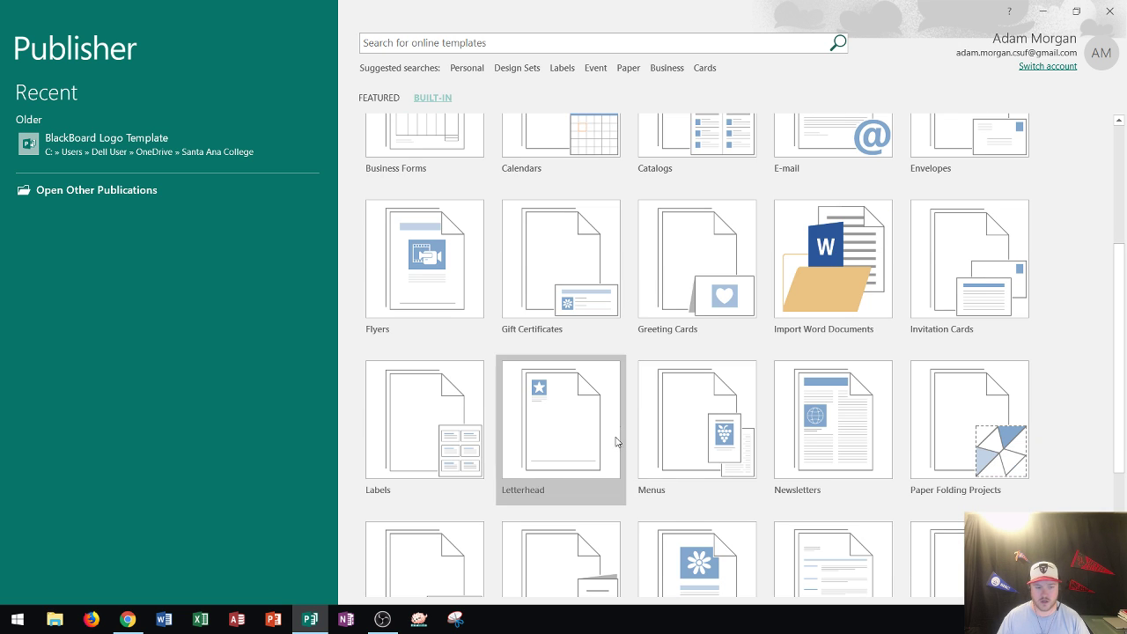
scroll(673, 360, down, 1)
scroll(802, 372, down, 2)
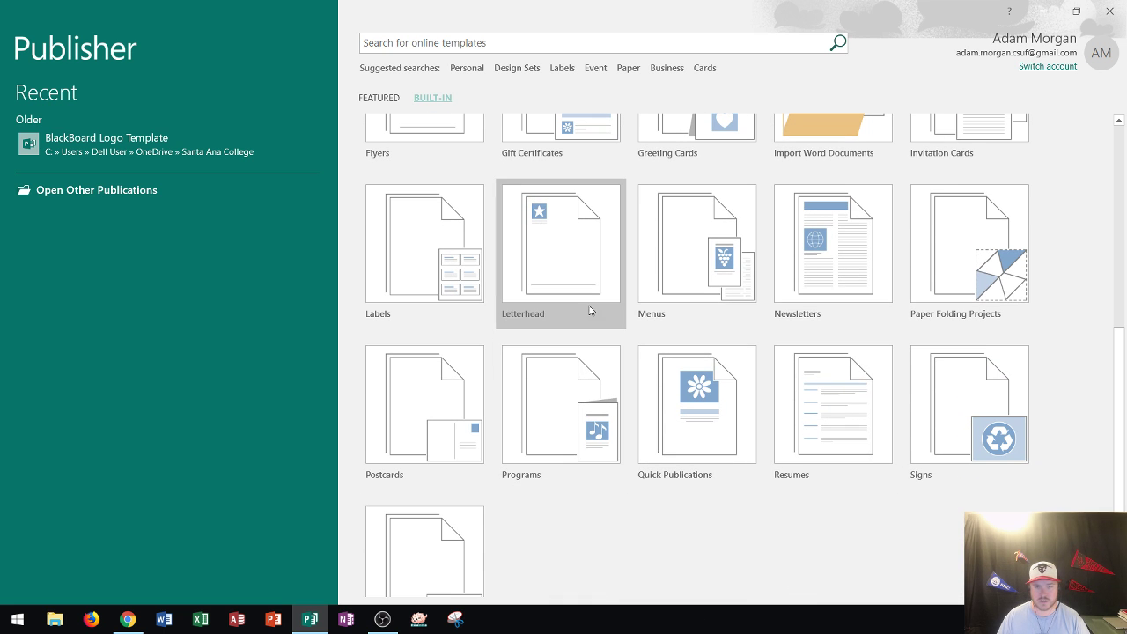
scroll(740, 284, up, 3)
scroll(722, 278, up, 3)
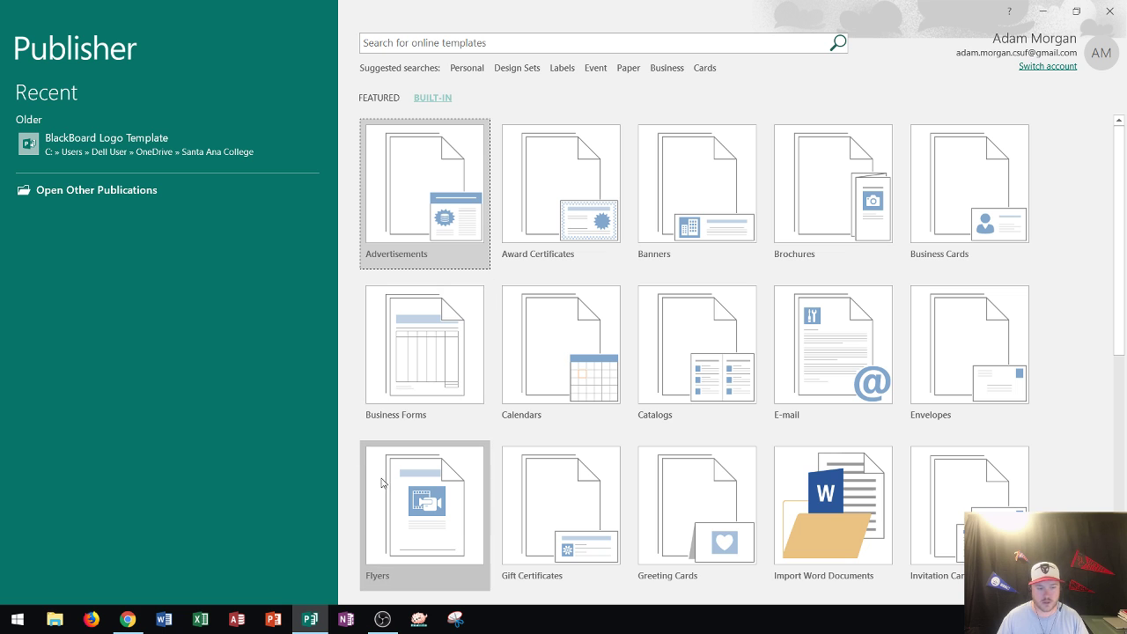
scroll(436, 492, down, 1)
scroll(443, 445, down, 1)
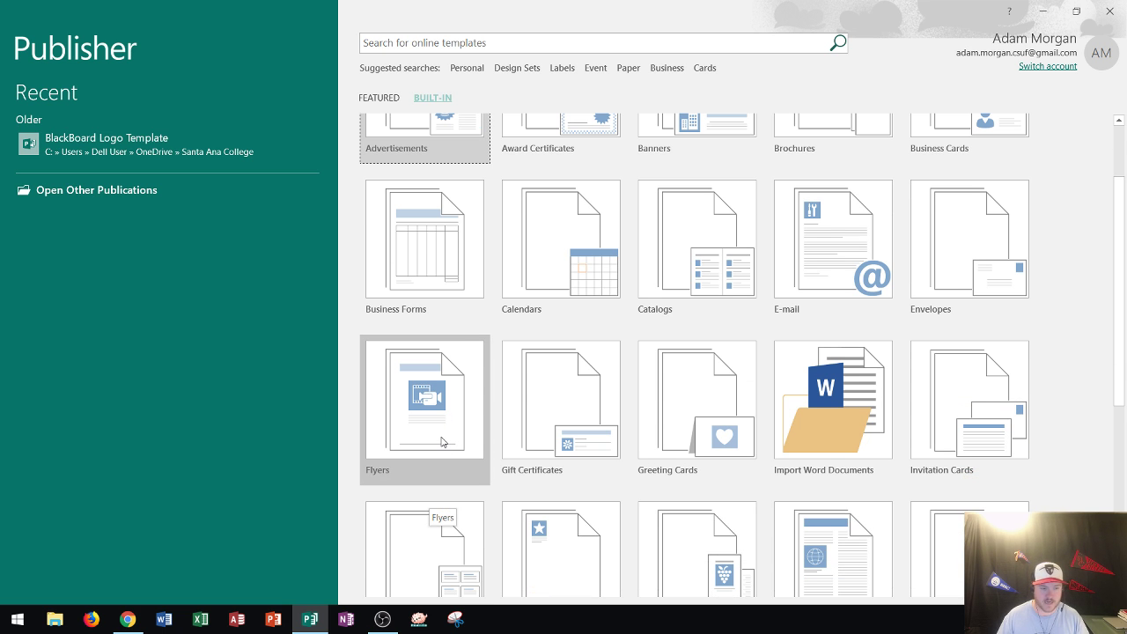
- Open the Flyers category and browse its Event, Marketing and Real estate groups
click(443, 442)
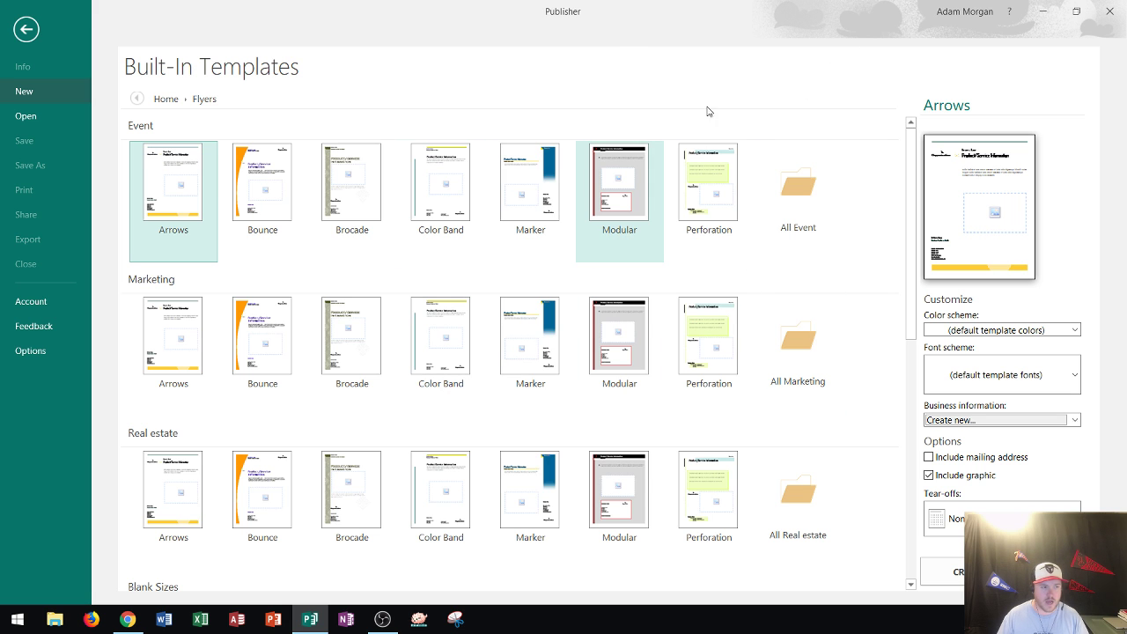
scroll(508, 333, down, 10)
scroll(507, 333, up, 10)
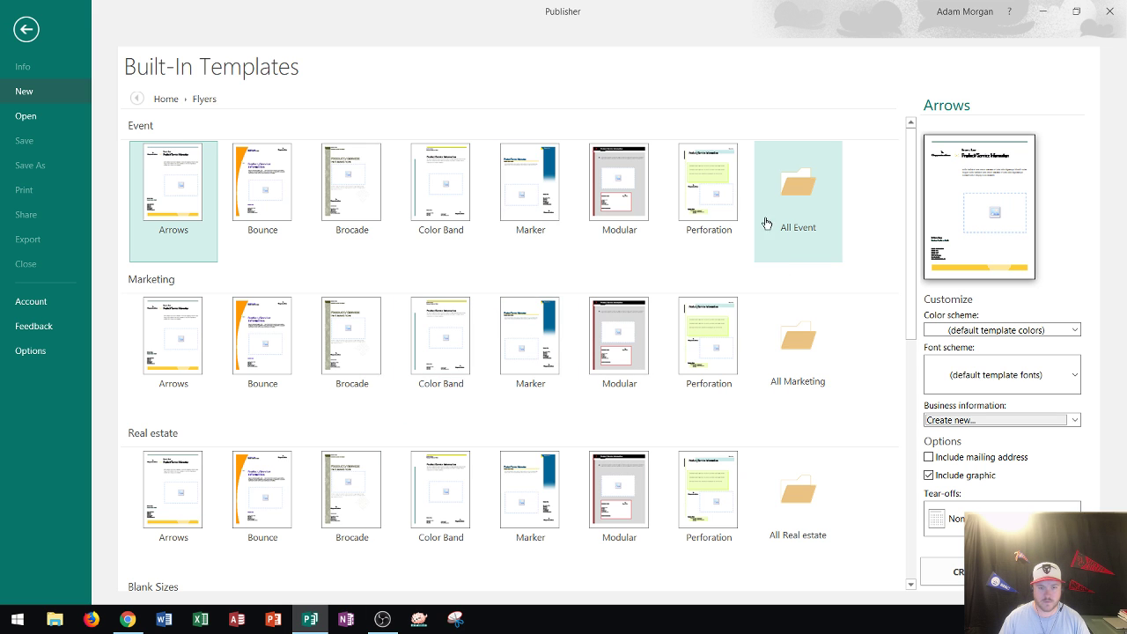
scroll(797, 511, down, 3)
scroll(795, 472, up, 3)
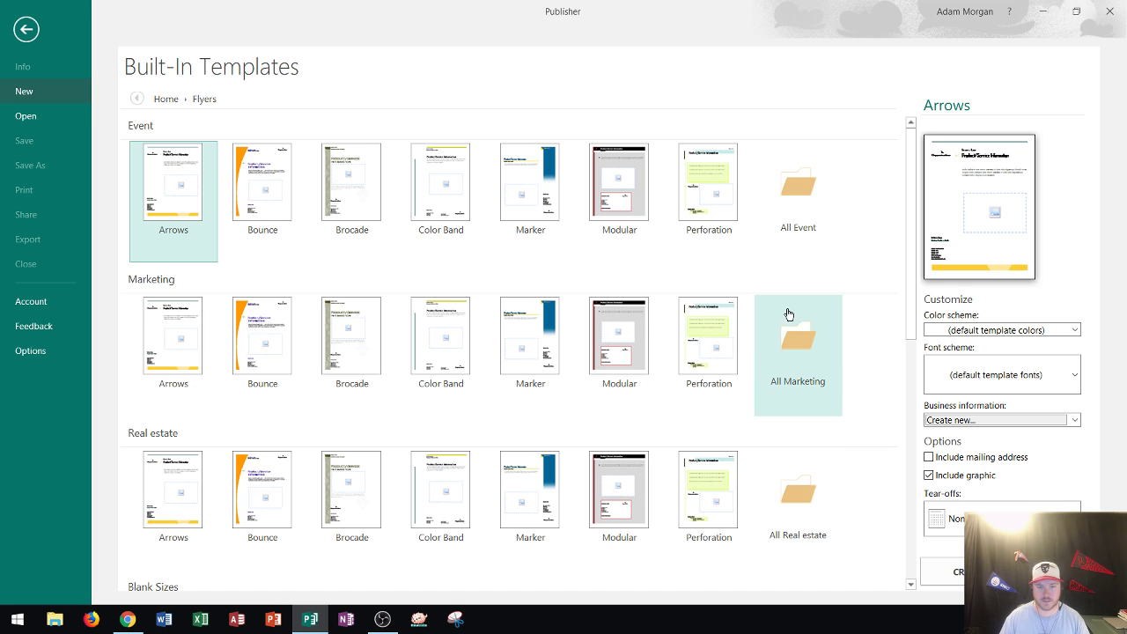
- Open the All Event flyer folder and scroll down to More Installed Templates
click(797, 213)
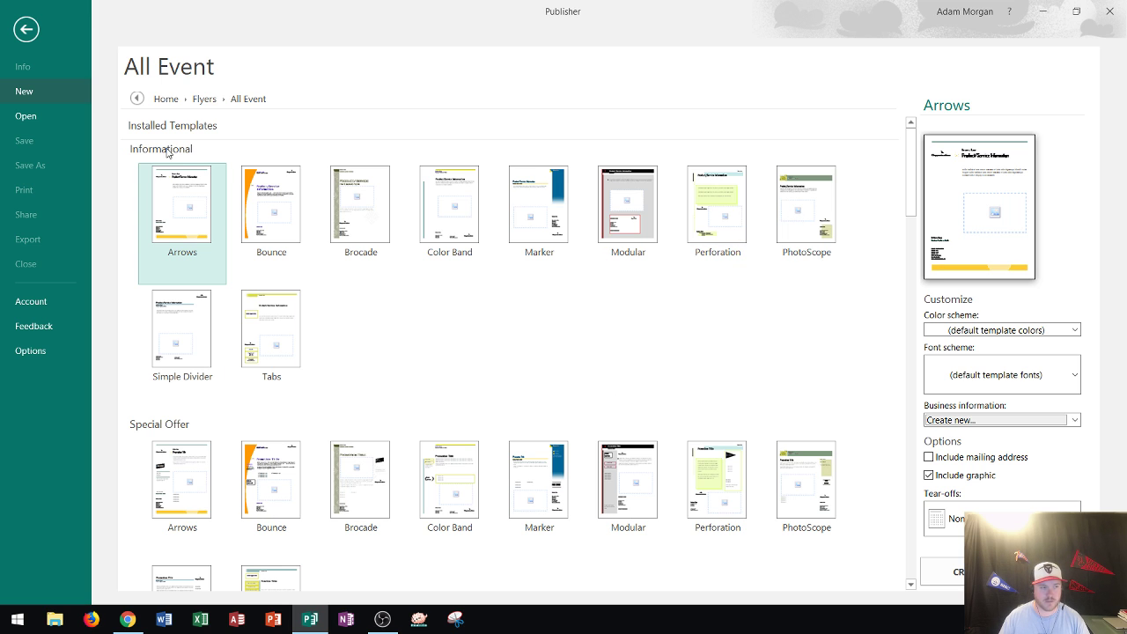
scroll(241, 143, down, 2)
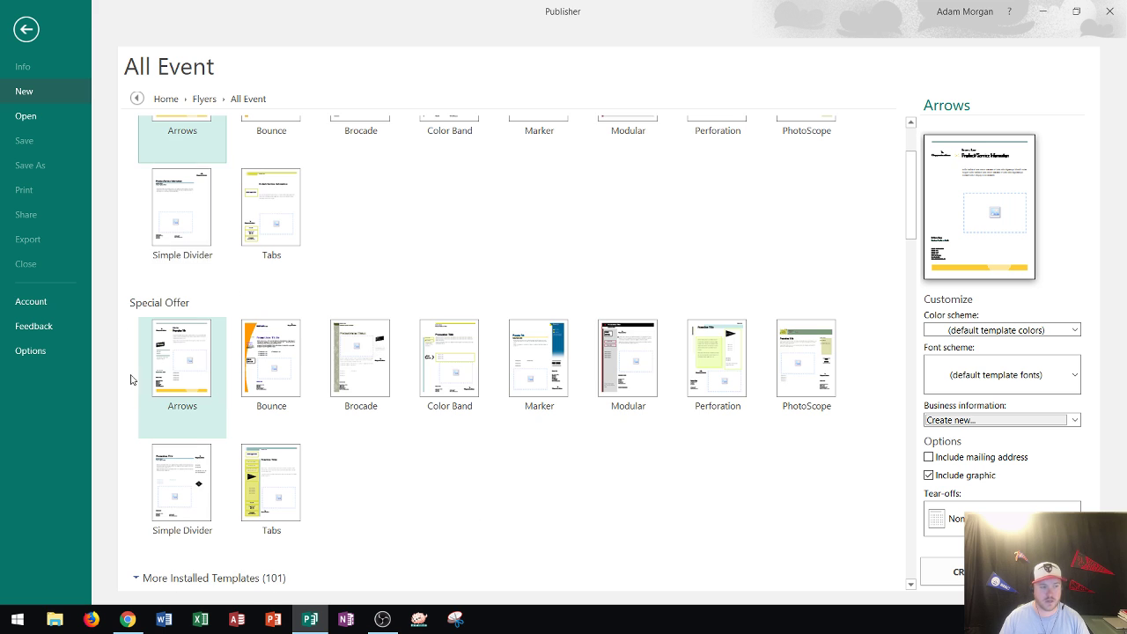
scroll(141, 273, down, 6)
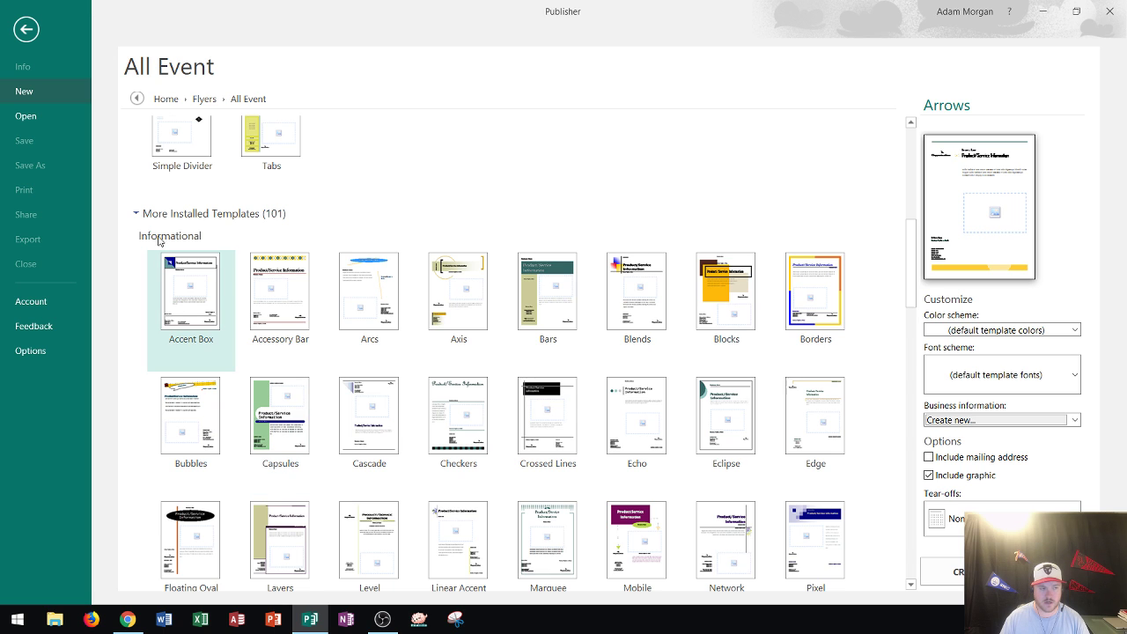
- Select the Capsules template under More Installed Templates
click(273, 445)
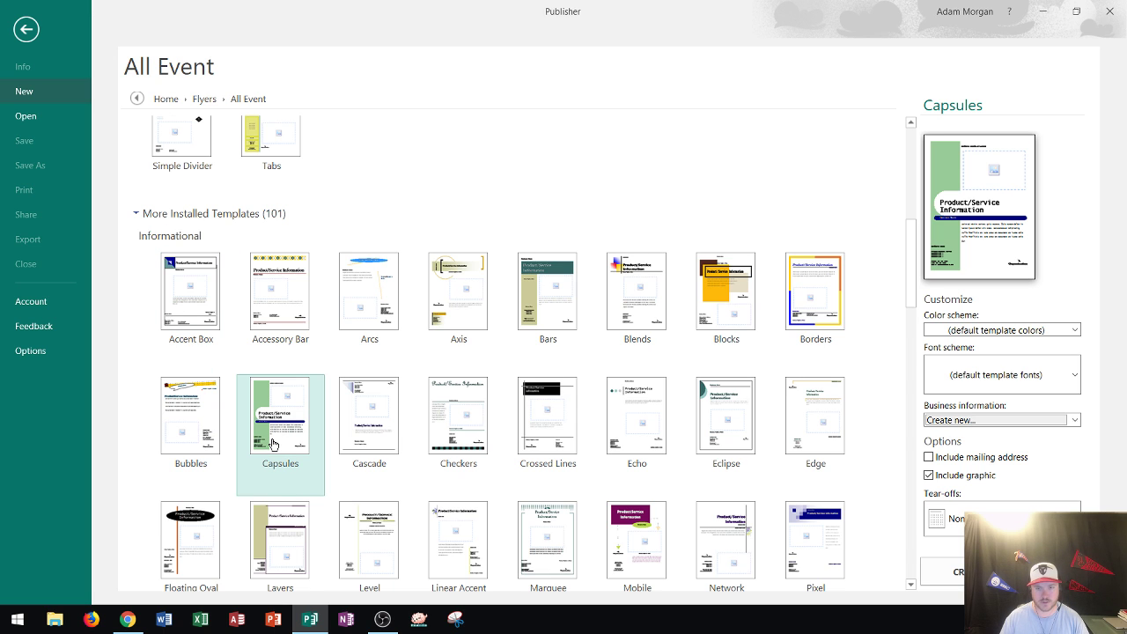
- Pick Sagebrush from the Color scheme list for the Capsules flyer
click(989, 333)
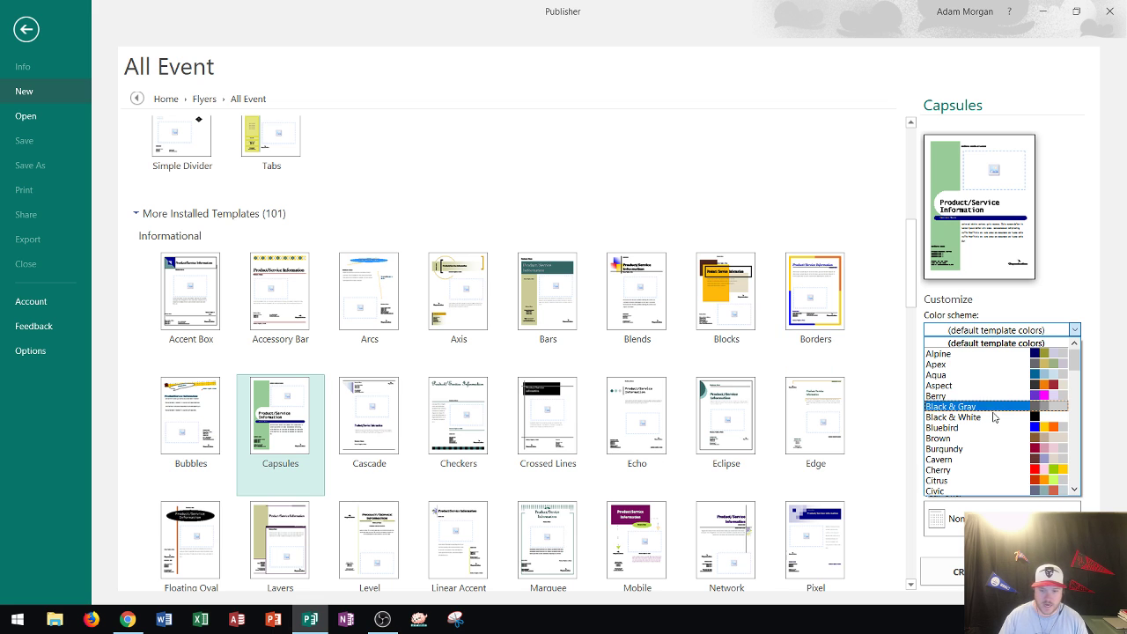
scroll(995, 432, down, 1)
scroll(985, 425, down, 1)
scroll(982, 423, down, 1)
scroll(982, 419, down, 1)
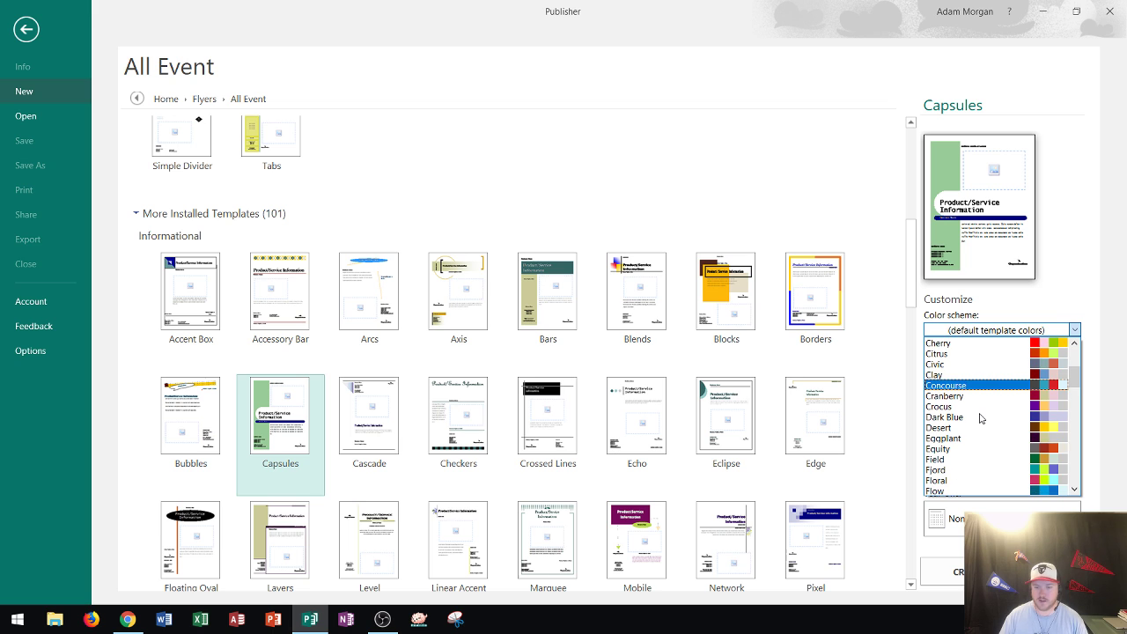
scroll(962, 421, down, 1)
scroll(960, 421, down, 5)
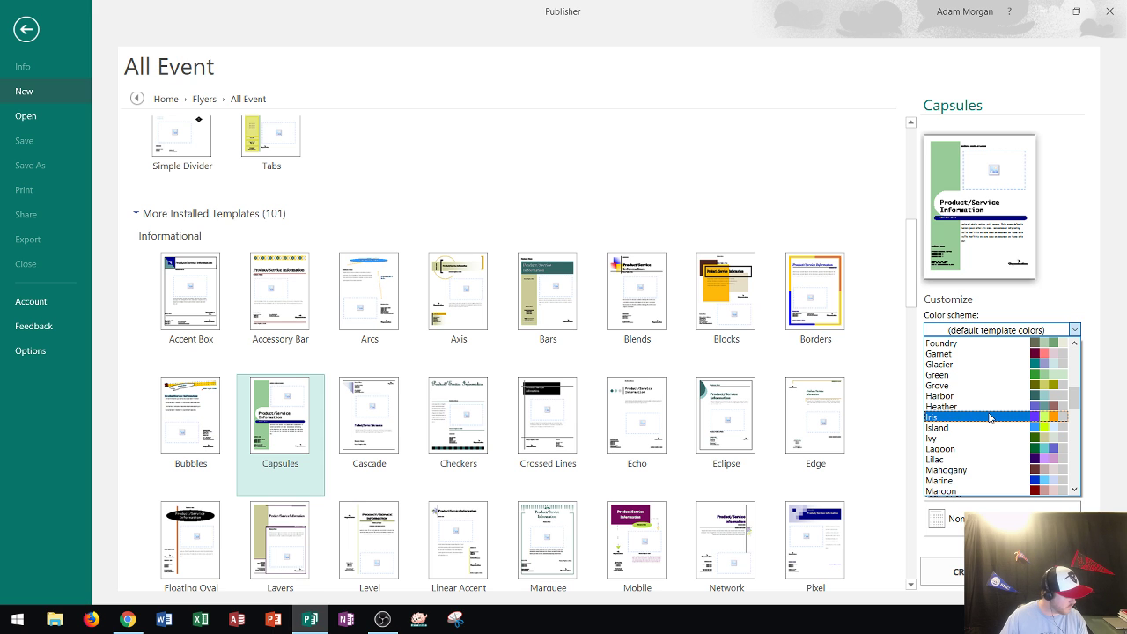
scroll(992, 422, down, 2)
scroll(992, 423, down, 9)
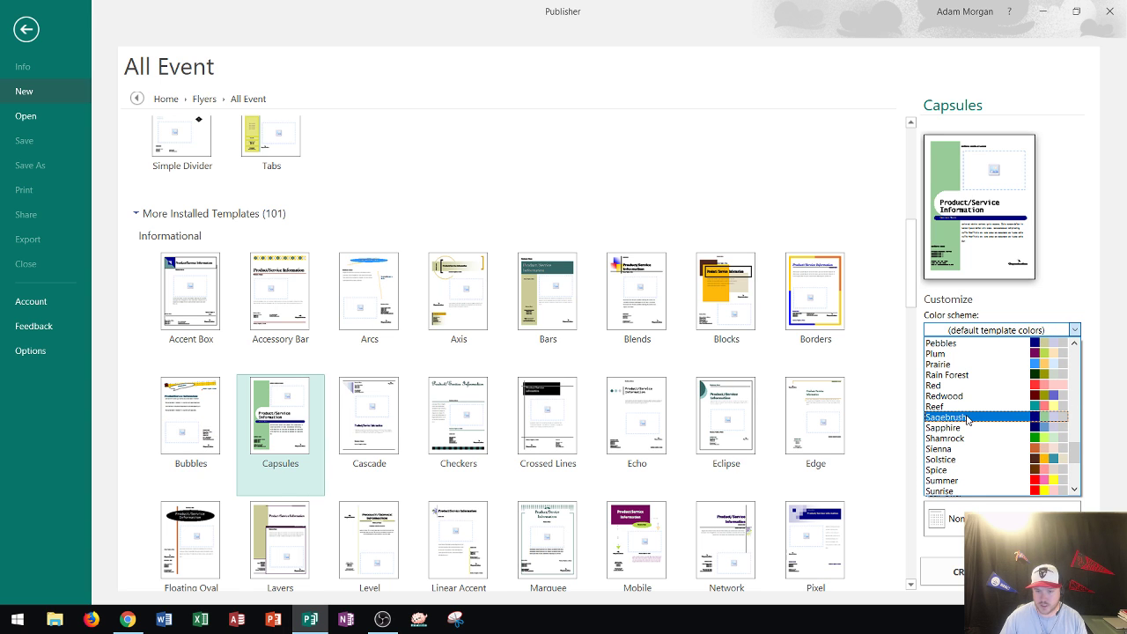
click(969, 421)
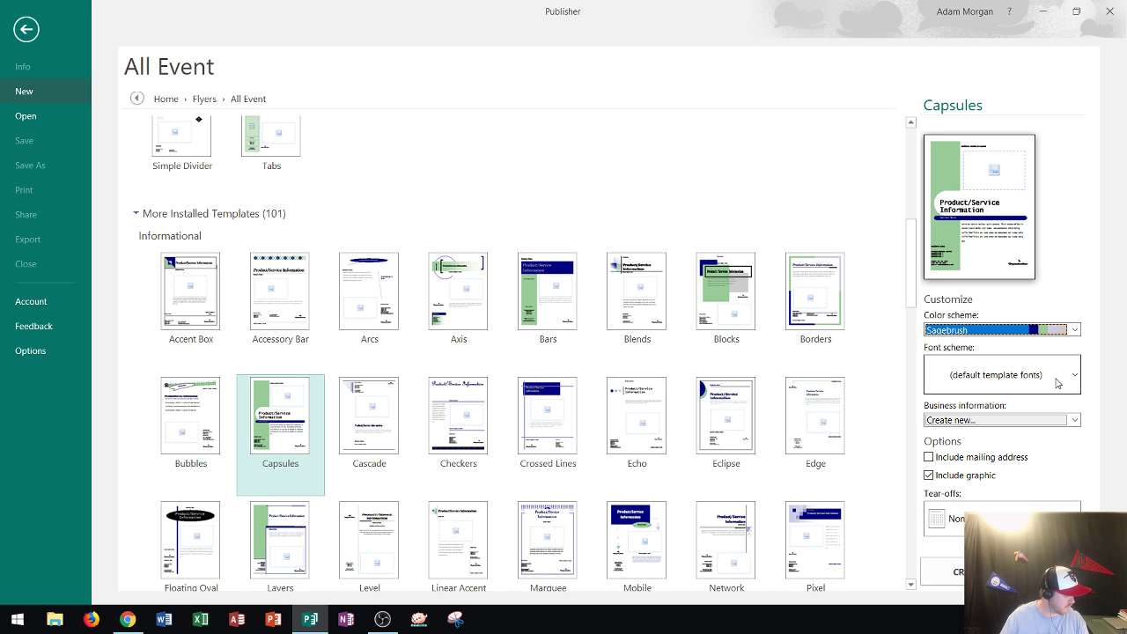
- Switch the font scheme to Online (Verdana Bold headings, Verdana body)
click(1057, 382)
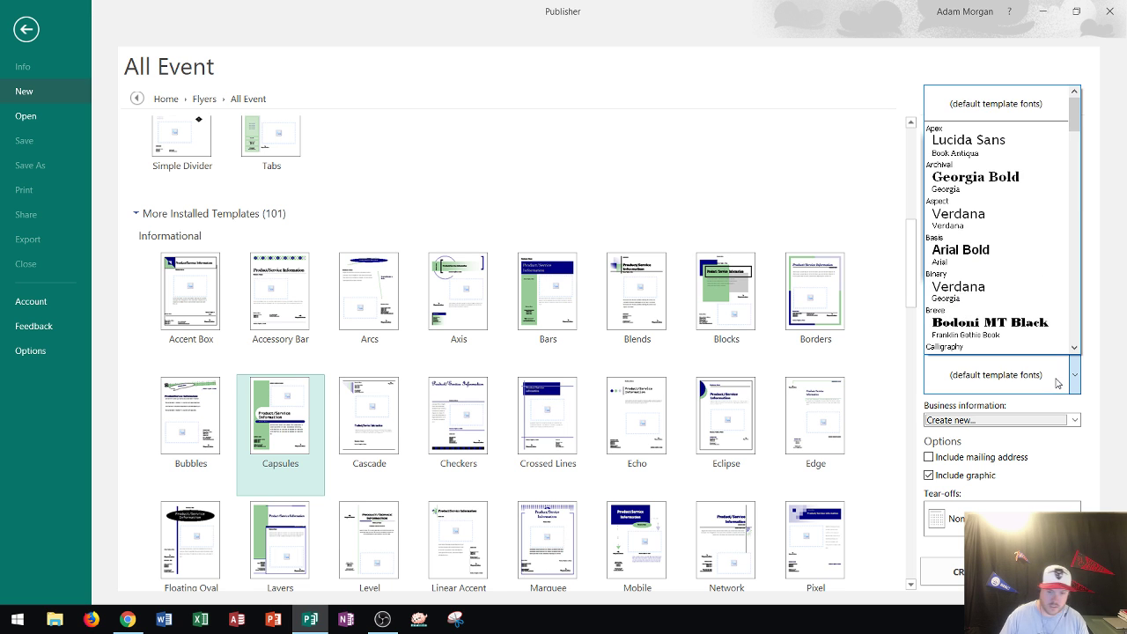
scroll(975, 262, down, 3)
scroll(975, 262, down, 1)
scroll(969, 260, down, 2)
scroll(958, 257, down, 2)
scroll(955, 253, down, 4)
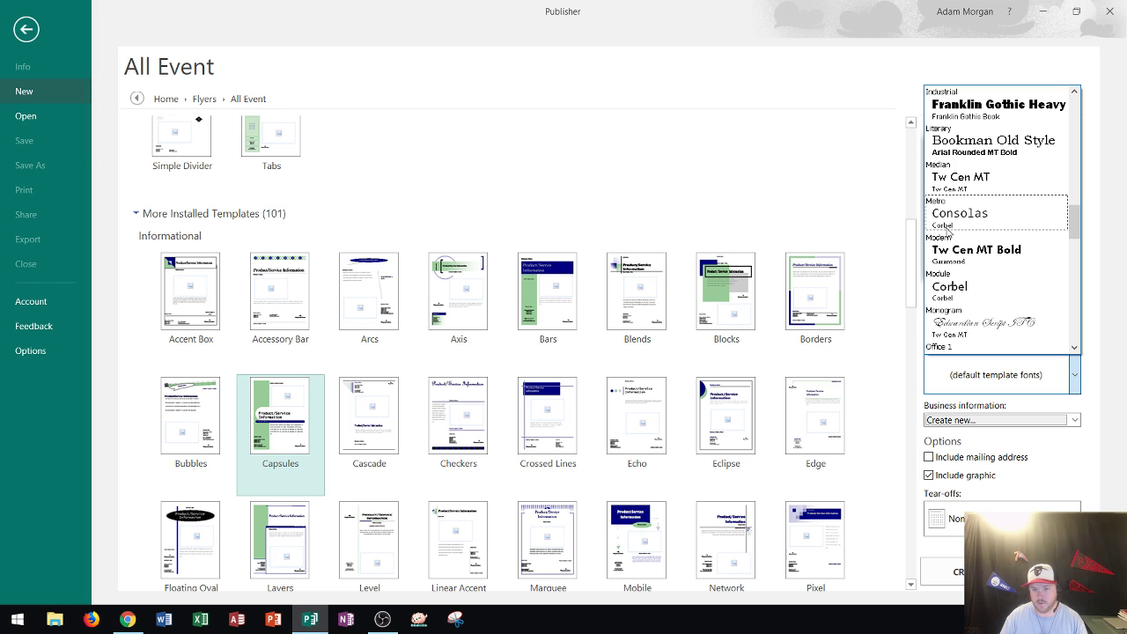
scroll(948, 227, down, 3)
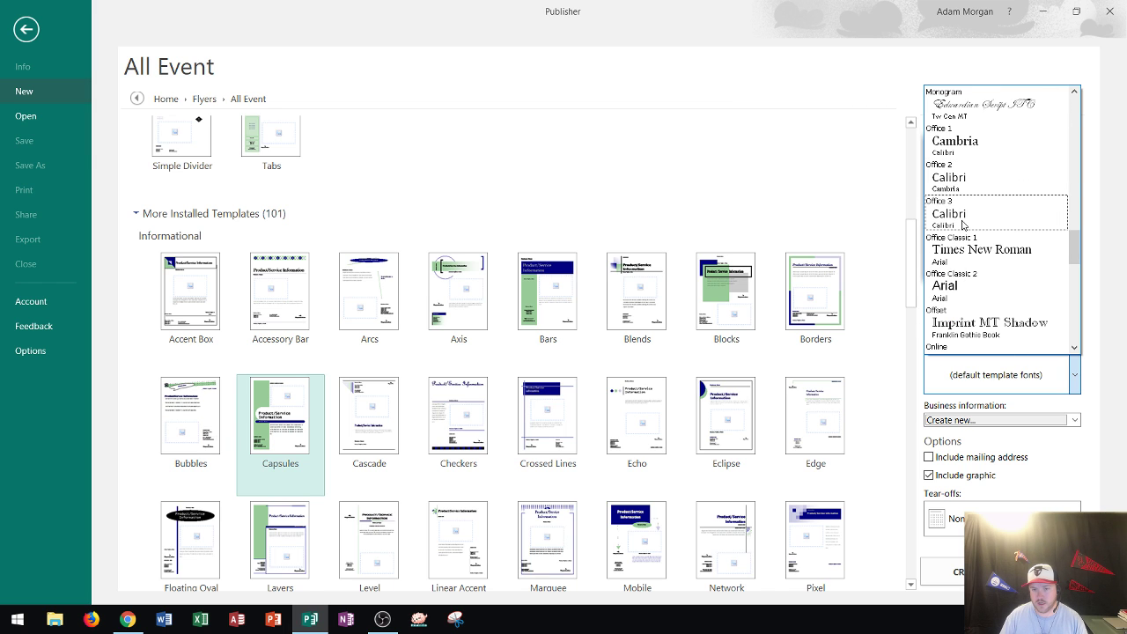
scroll(965, 233, down, 3)
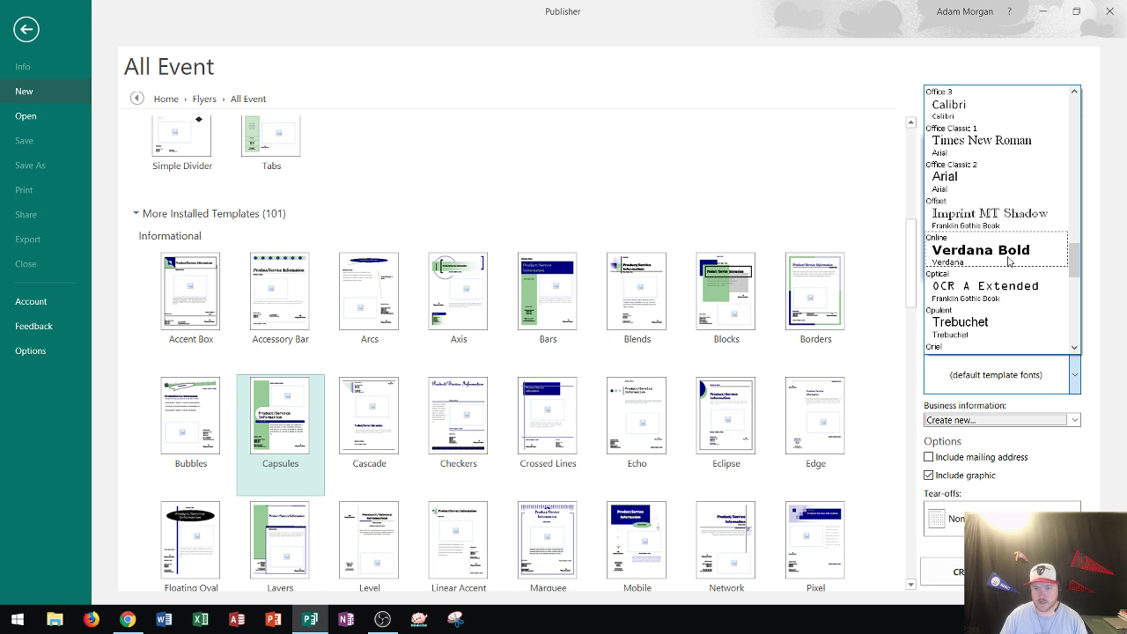
click(1009, 256)
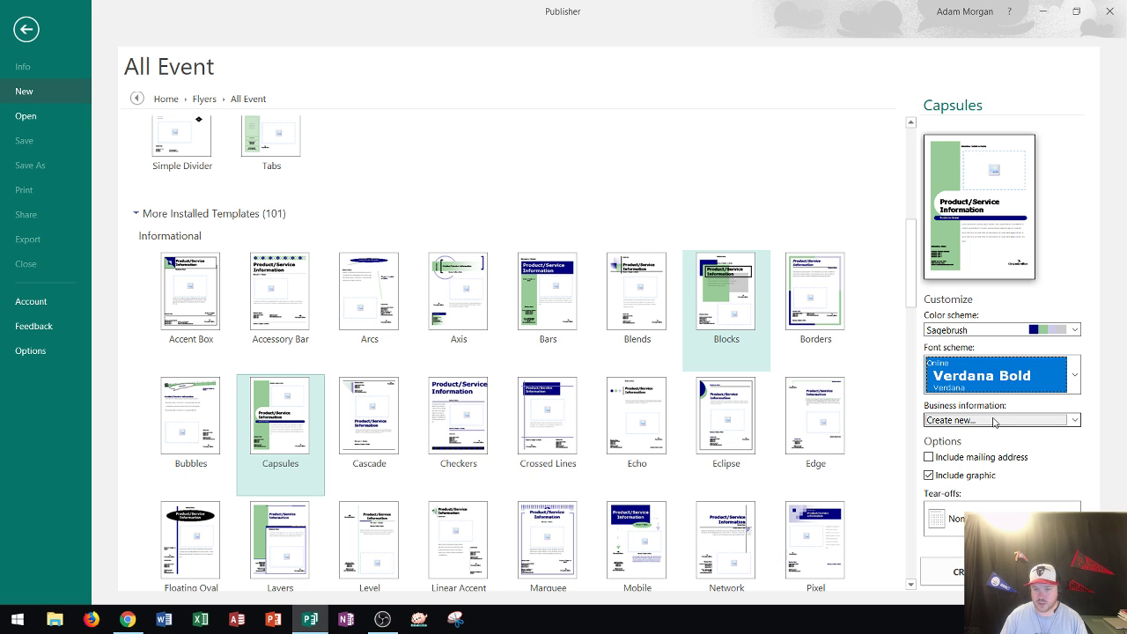
click(990, 420)
click(989, 431)
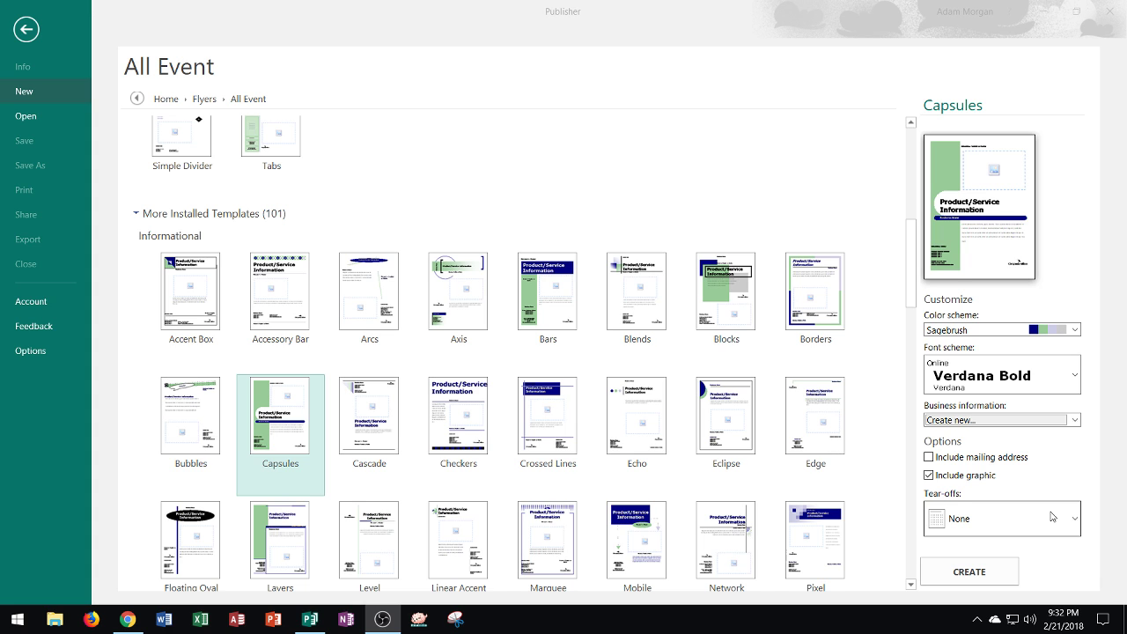
- Choose Contact information tear-offs and create the customised Capsules flyer
click(995, 525)
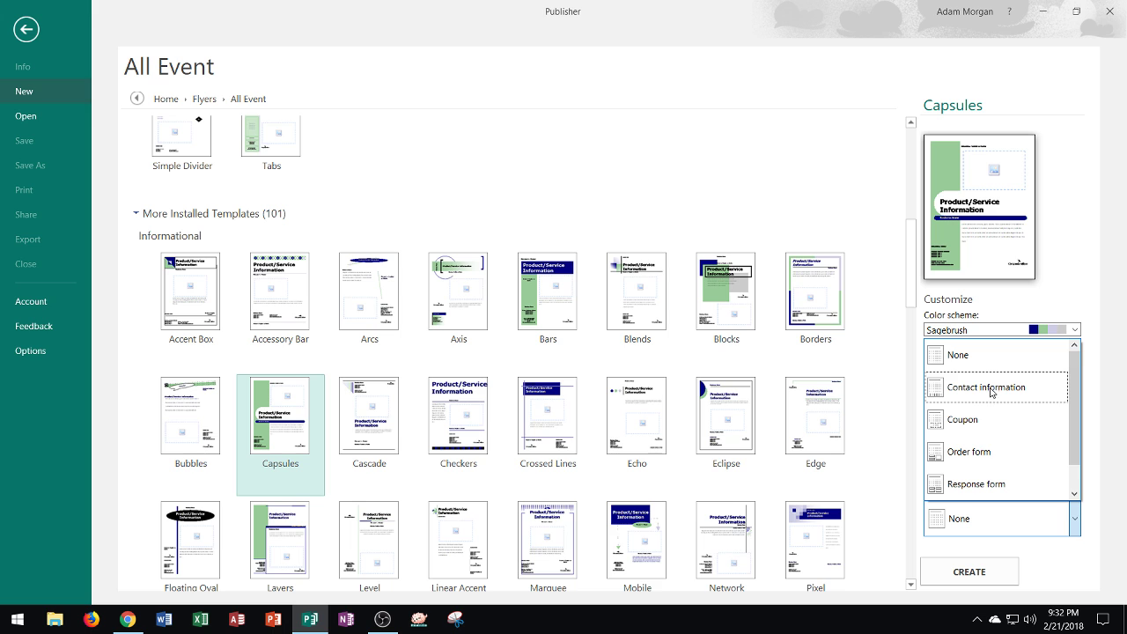
scroll(970, 438, down, 1)
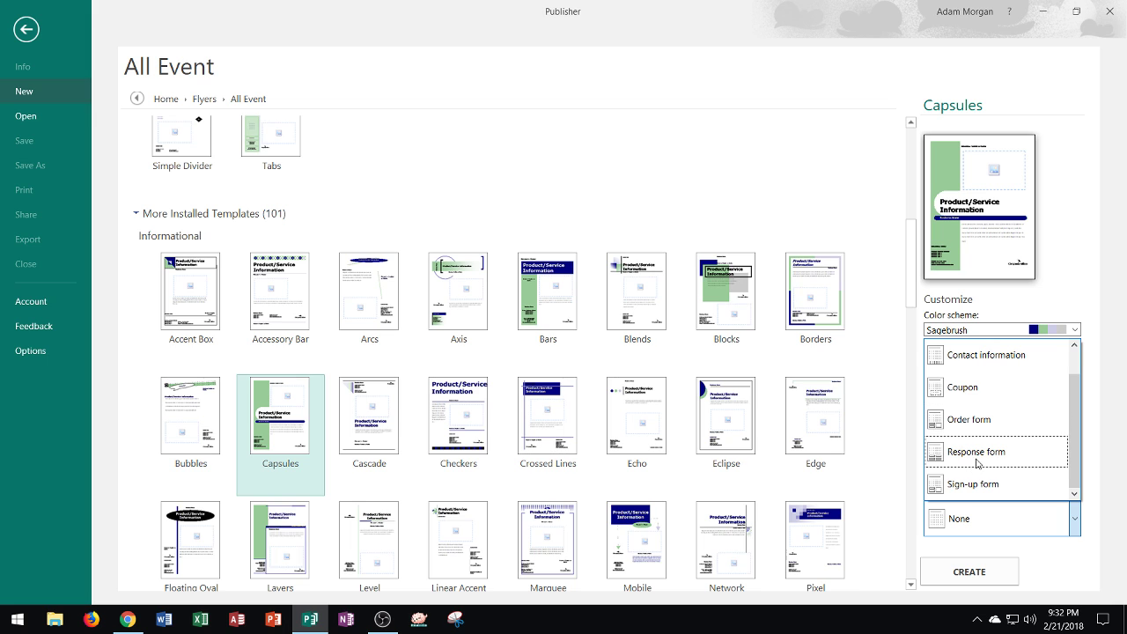
scroll(962, 421, up, 1)
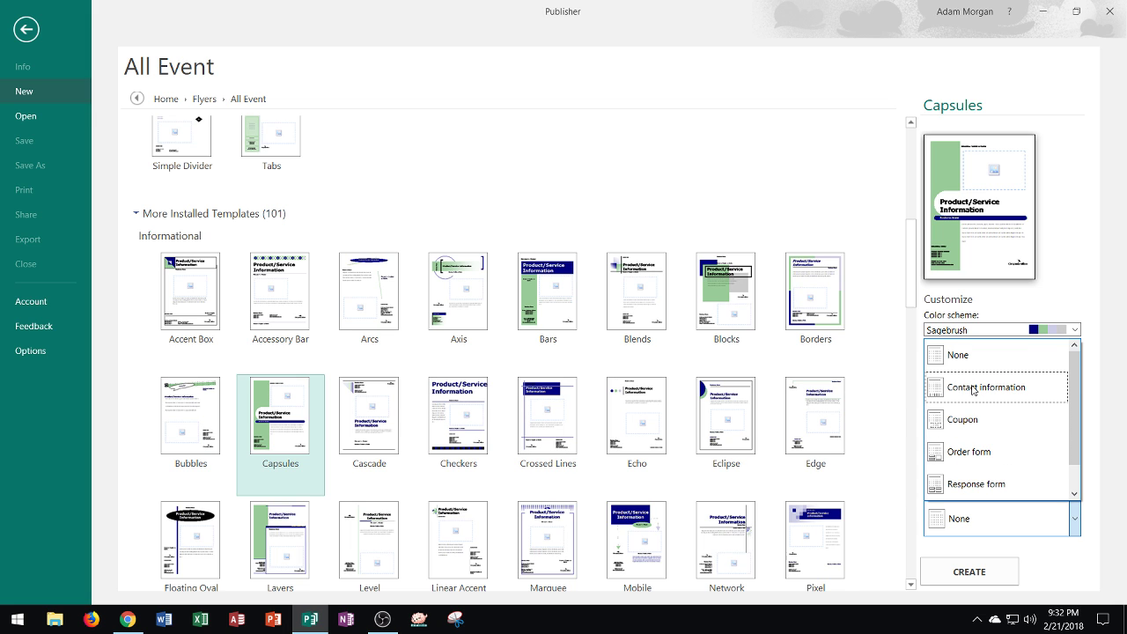
click(987, 388)
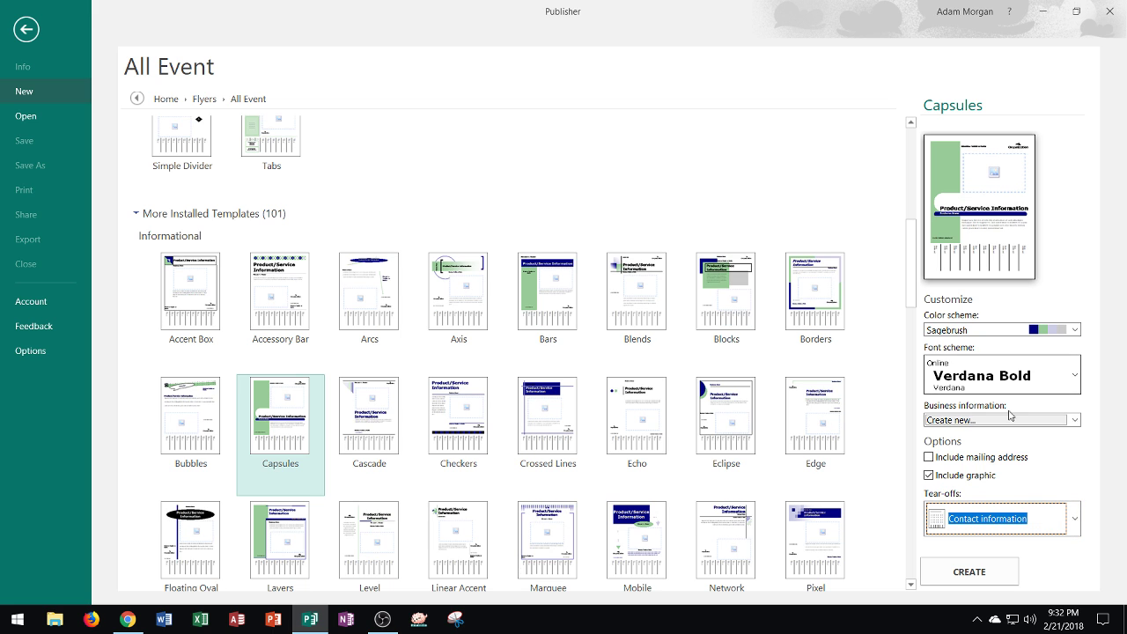
click(965, 577)
- Create Publication1 from the customised Capsules flyer with Sagebrush colours, Online fonts and contact tear-offs
click(966, 573)
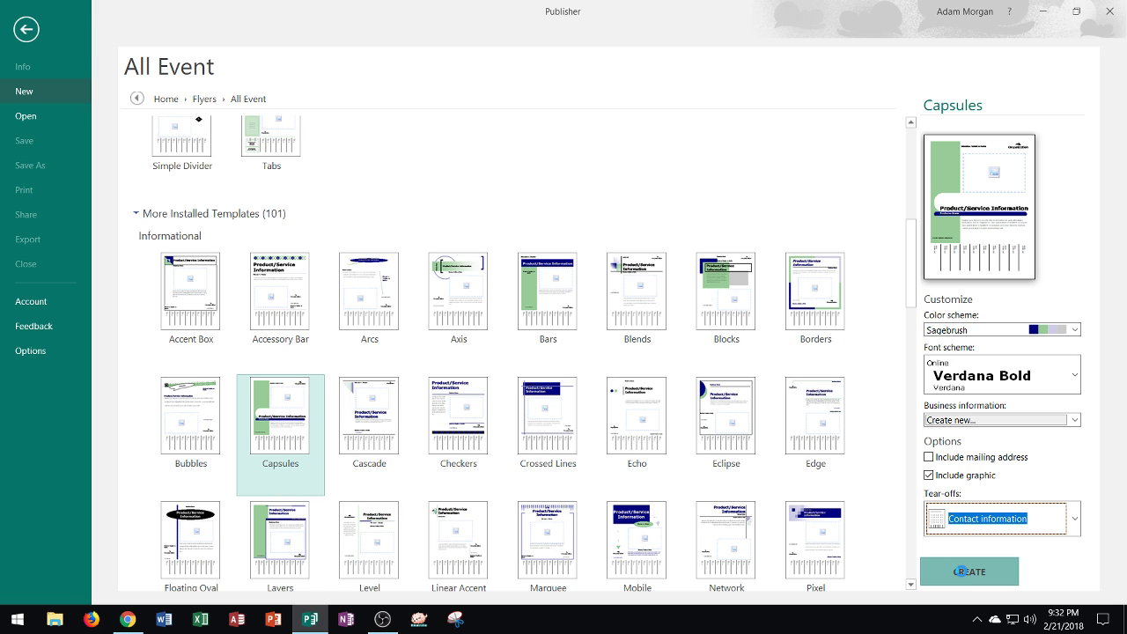